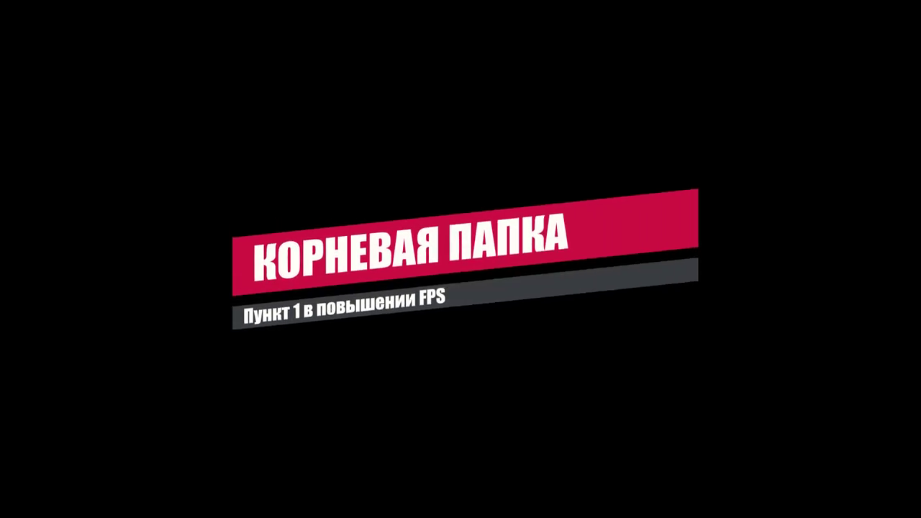
Open Counter-Strike: Global Offensive's local files folder from its properties in the Steam library.
{"action": "left_click", "coordinate": [817, 508]}
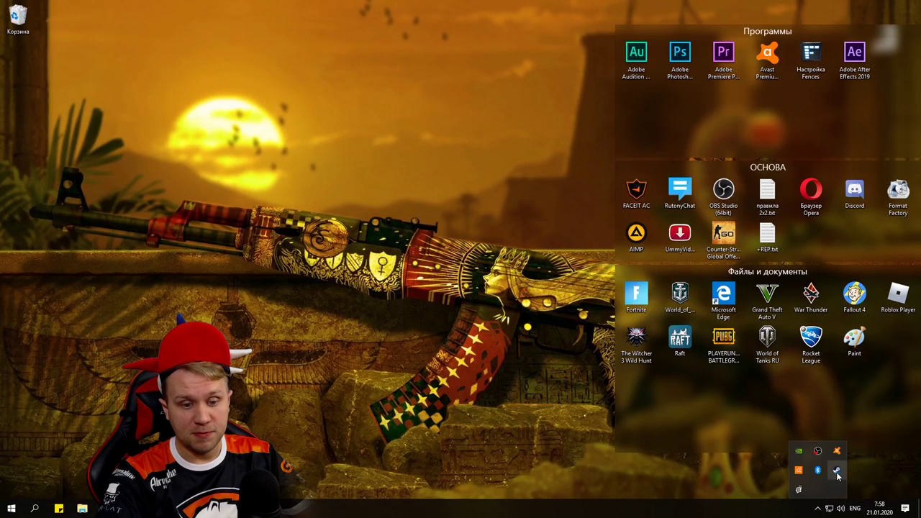
{"action": "right_click", "coordinate": [837, 472]}
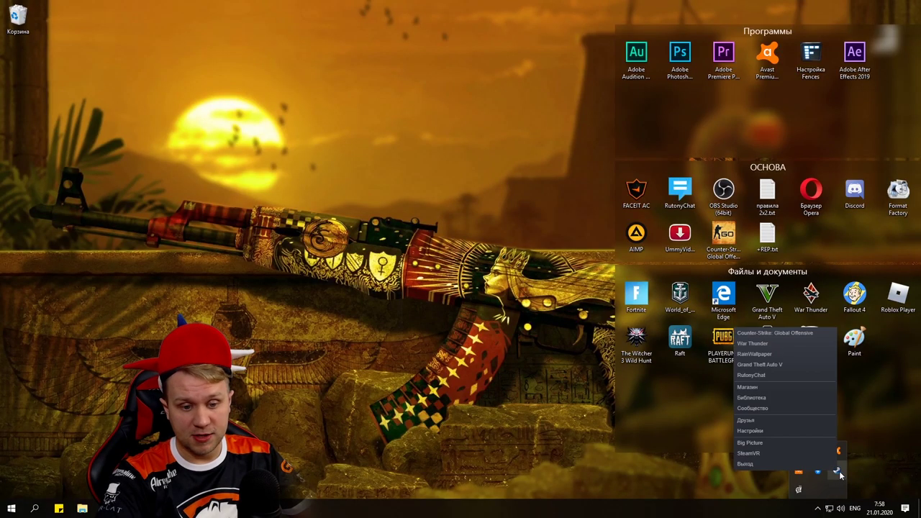
{"action": "left_click", "coordinate": [754, 397]}
{"action": "right_click", "coordinate": [75, 149]}
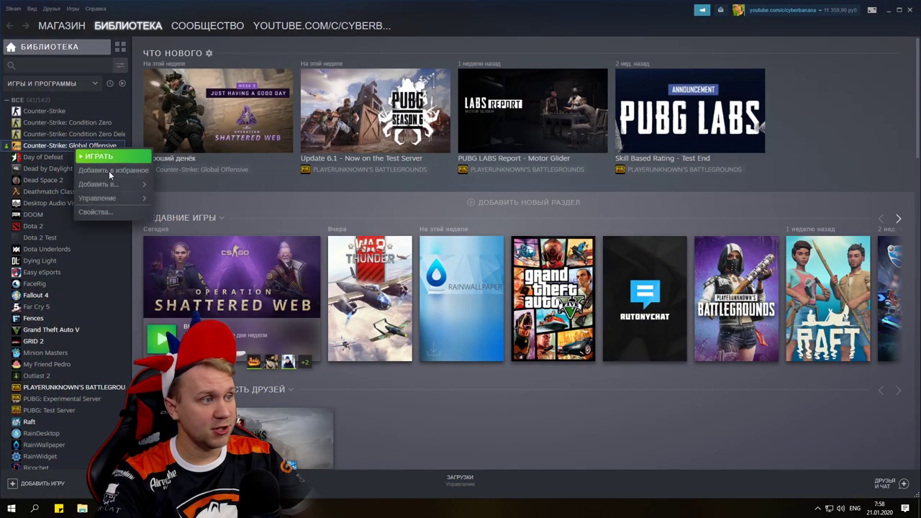
{"action": "left_click", "coordinate": [105, 210]}
{"action": "left_click", "coordinate": [434, 125]}
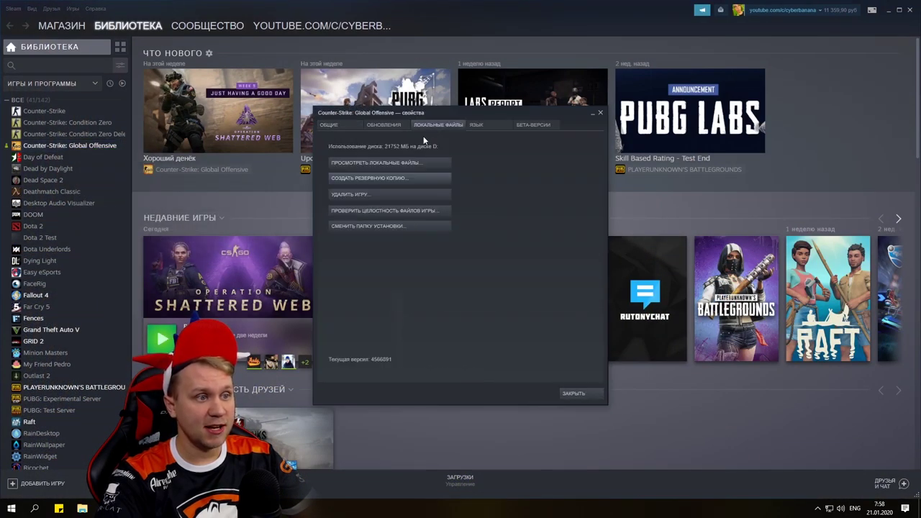
{"action": "left_click", "coordinate": [400, 164]}
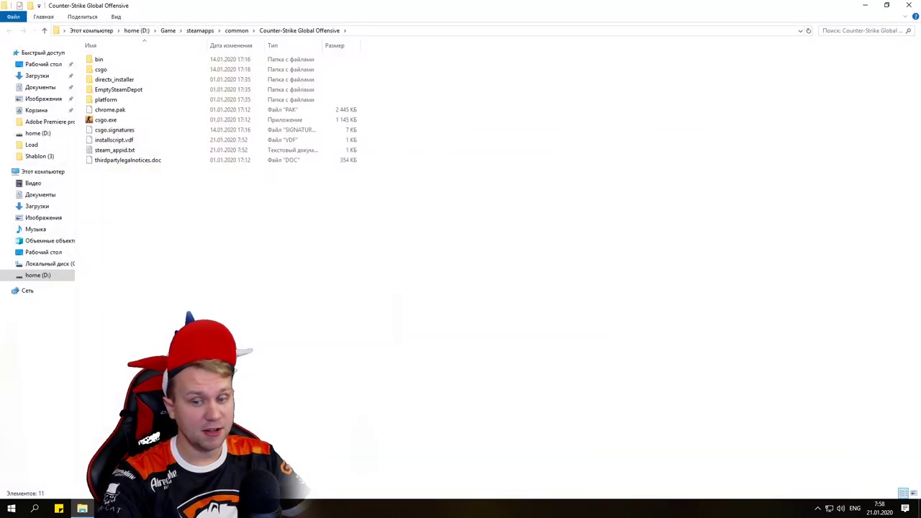
Delete decals_subrect.txt from the game's csgo\scripts folder.
{"action": "double_click", "coordinate": [111, 69]}
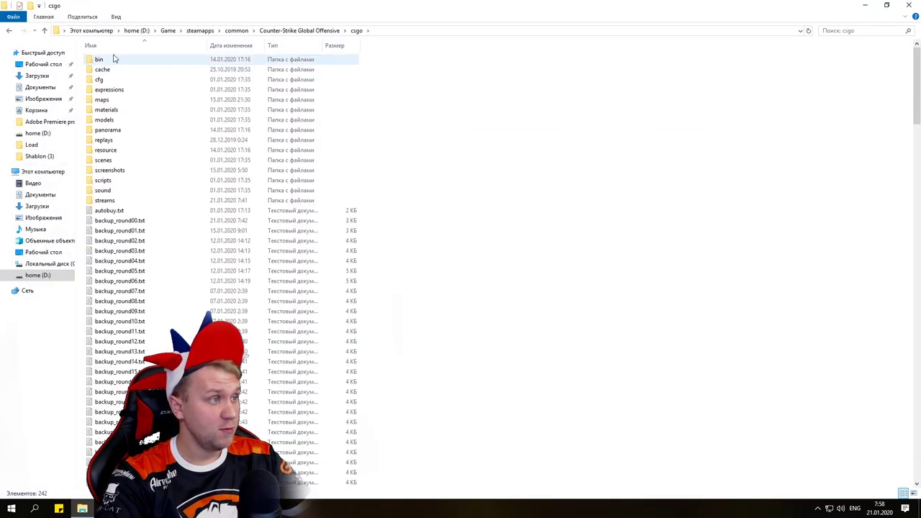
{"action": "double_click", "coordinate": [114, 181]}
{"action": "left_click", "coordinate": [127, 261]}
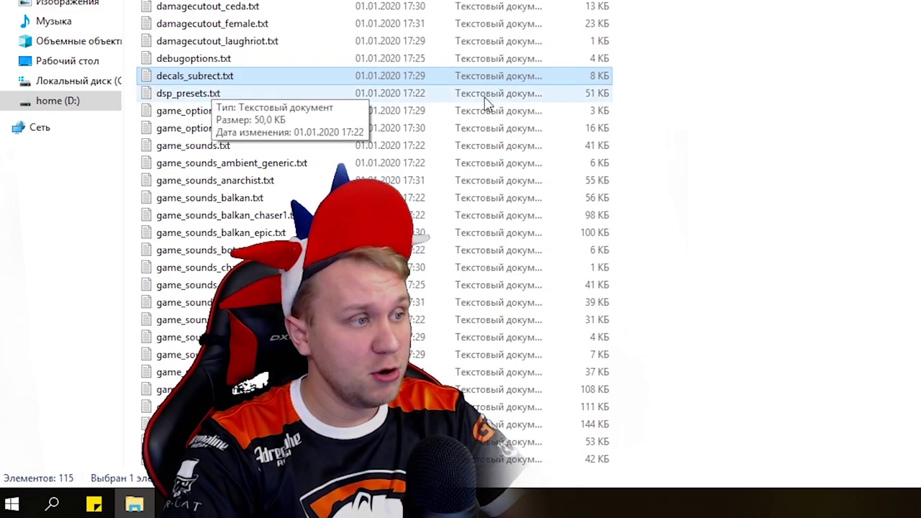
{"action": "key", "text": "Delete"}
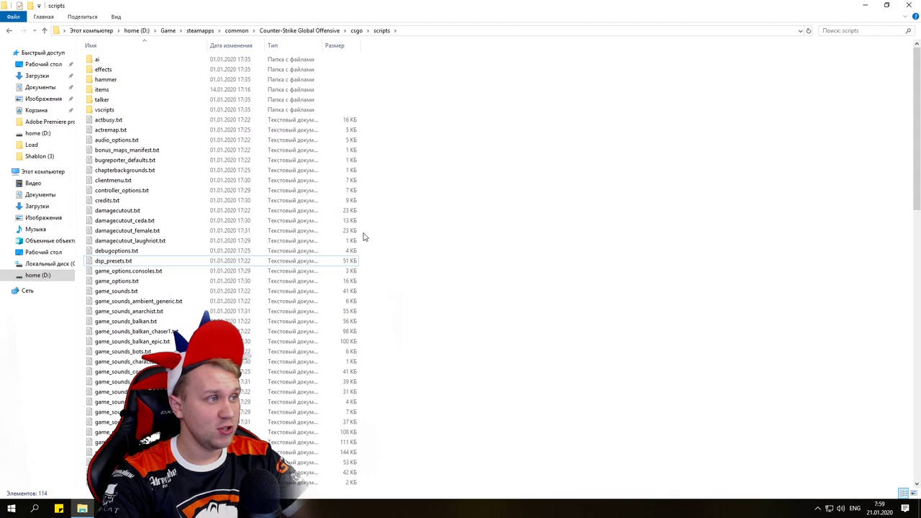
Delete propdata.txt from the scripts folder.
{"action": "scroll", "coordinate": [414, 288], "scroll_direction": "down", "scroll_amount": 10}
{"action": "type", "text": "pr"}
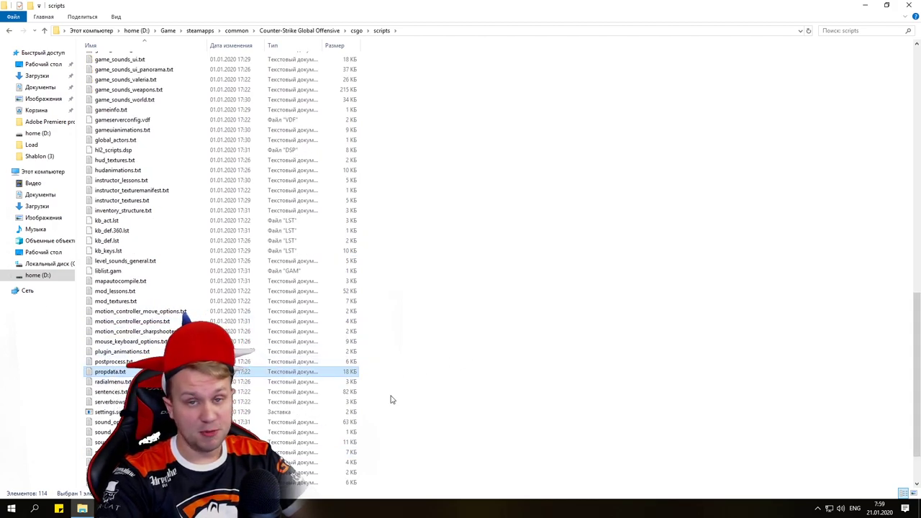
{"action": "right_click", "coordinate": [99, 374]}
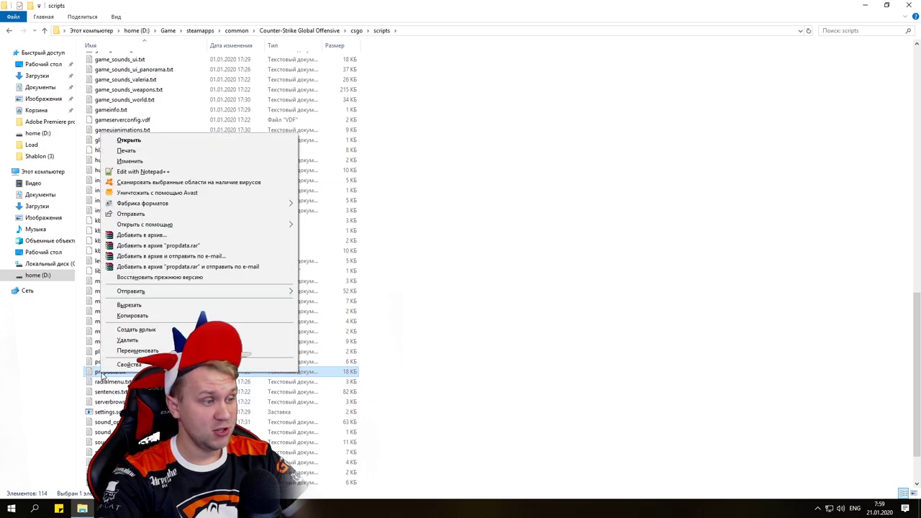
{"action": "left_click", "coordinate": [129, 340]}
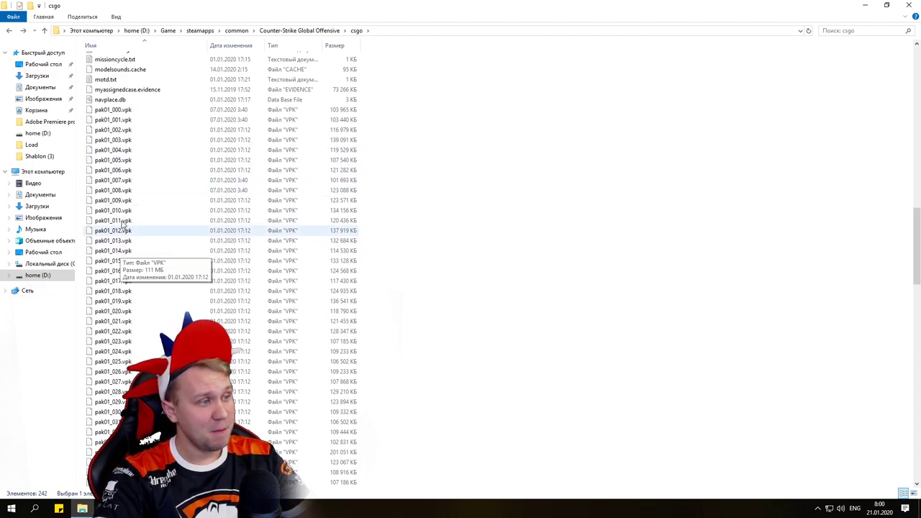
Delete the archives pak01_007.vpk and pak01_028.vpk from the csgo folder.
{"action": "left_click", "coordinate": [123, 179]}
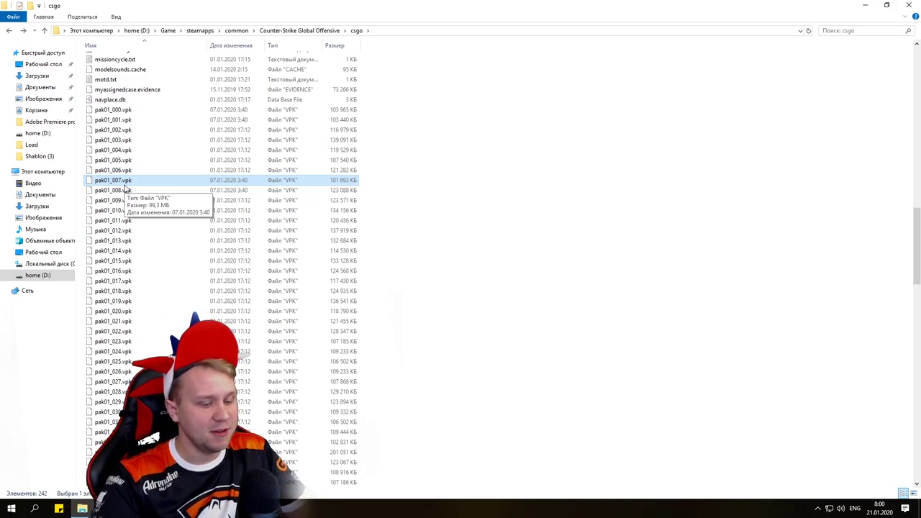
{"action": "key", "text": "Delete"}
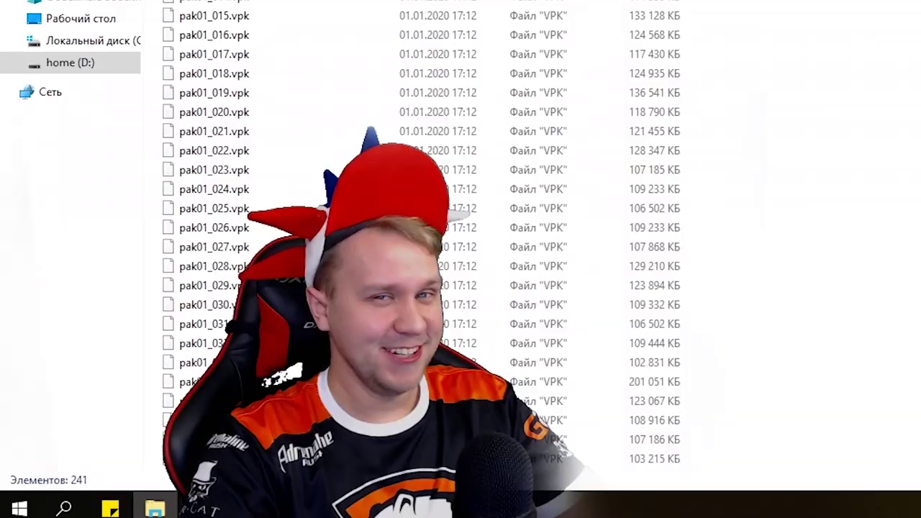
{"action": "left_click", "coordinate": [229, 267]}
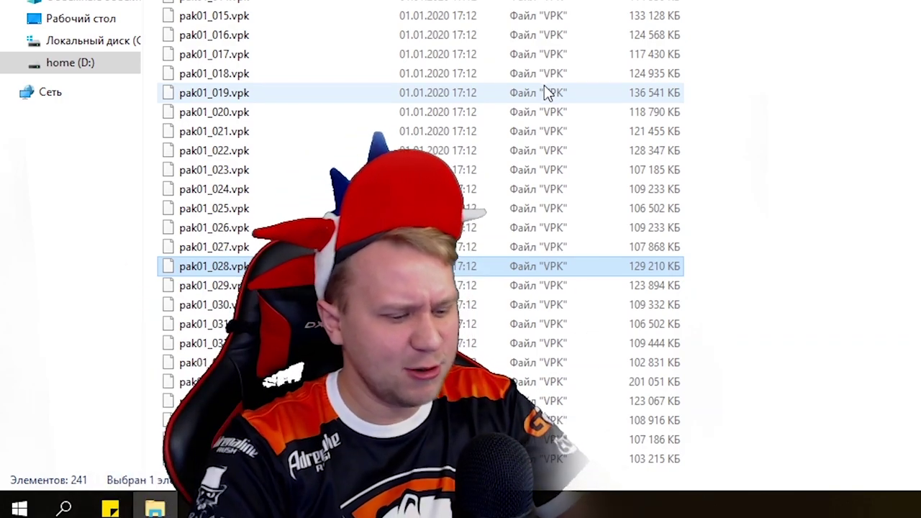
{"action": "key", "text": "Delete"}
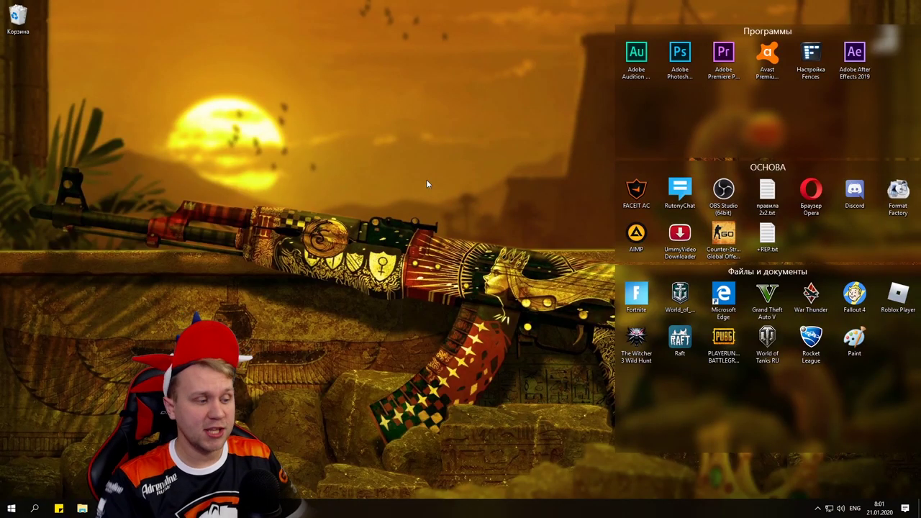
Open the 730\local\cfg folder inside the account's Steam userdata folder under Program Files (x86) on drive C.
{"action": "left_click", "coordinate": [80, 509]}
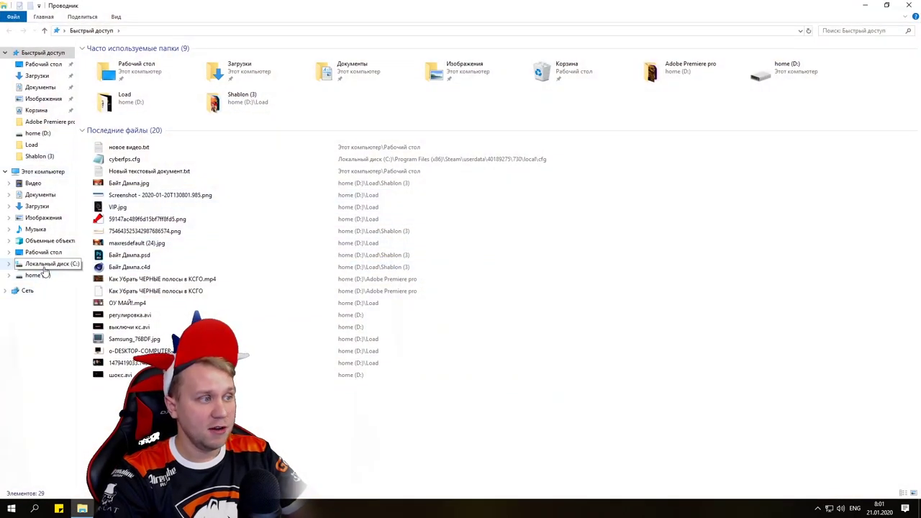
{"action": "left_click", "coordinate": [44, 266]}
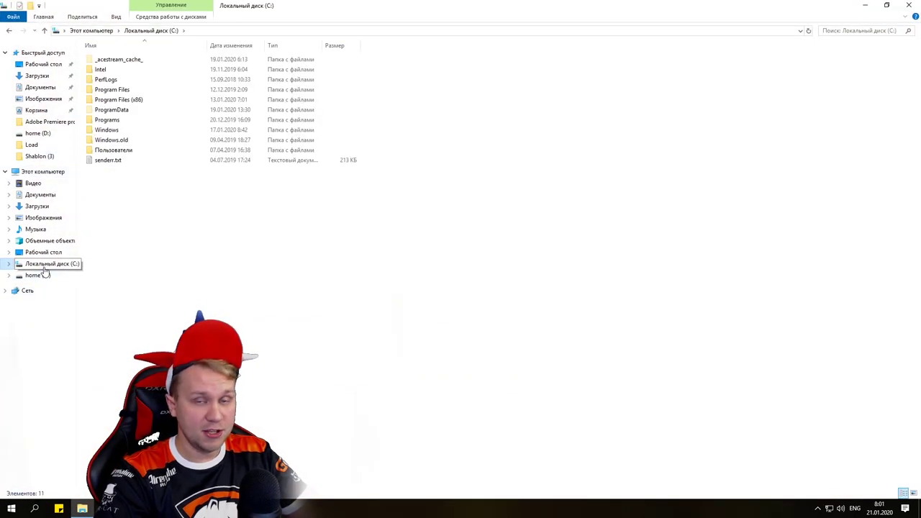
{"action": "double_click", "coordinate": [131, 103]}
{"action": "double_click", "coordinate": [120, 346]}
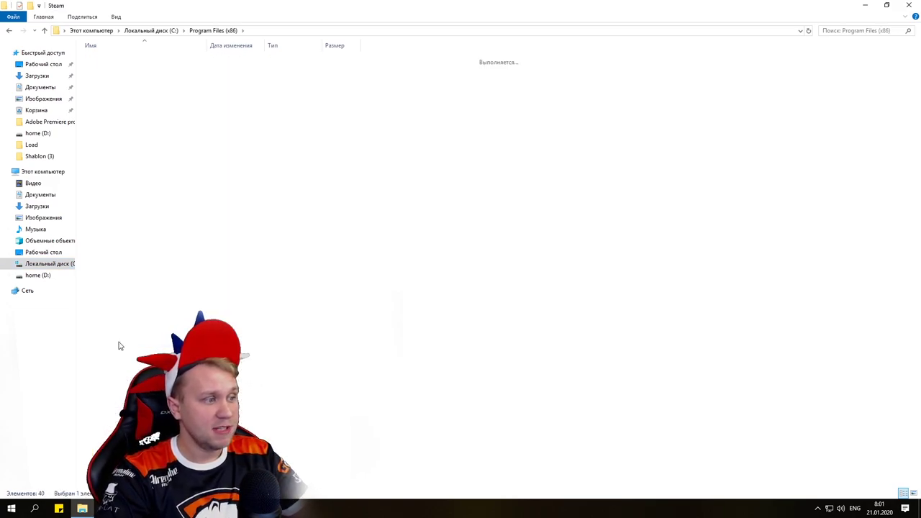
{"action": "double_click", "coordinate": [118, 292]}
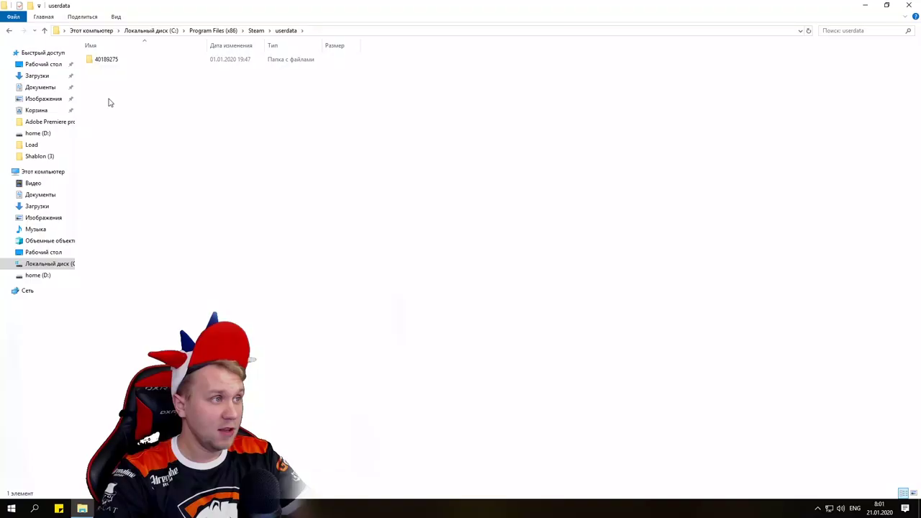
{"action": "double_click", "coordinate": [111, 65]}
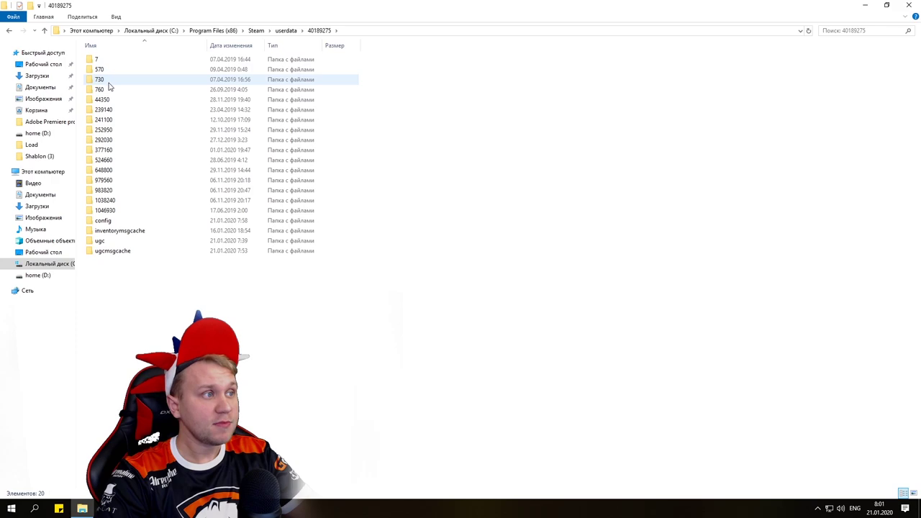
{"action": "double_click", "coordinate": [108, 80]}
{"action": "double_click", "coordinate": [112, 59]}
{"action": "double_click", "coordinate": [113, 61]}
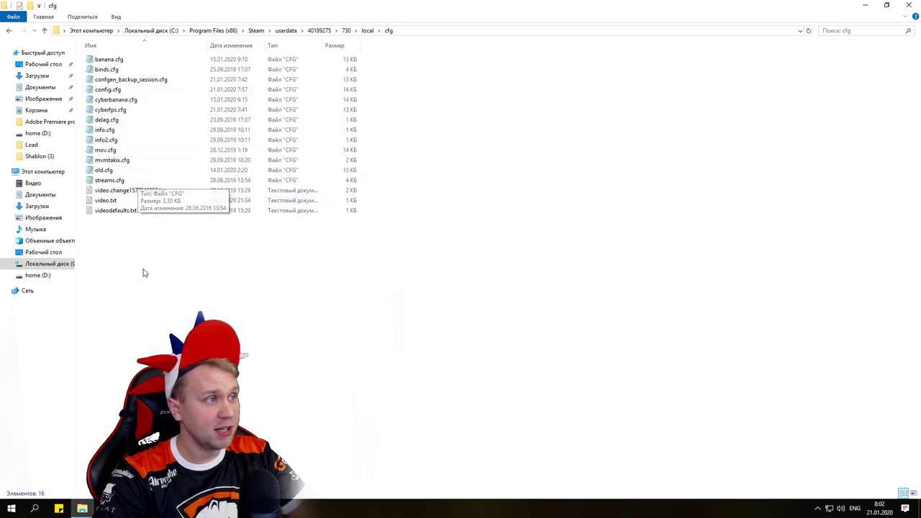
Locate cyberfps.cfg among the game's config files and close the File Explorer window.
{"action": "left_click", "coordinate": [113, 111]}
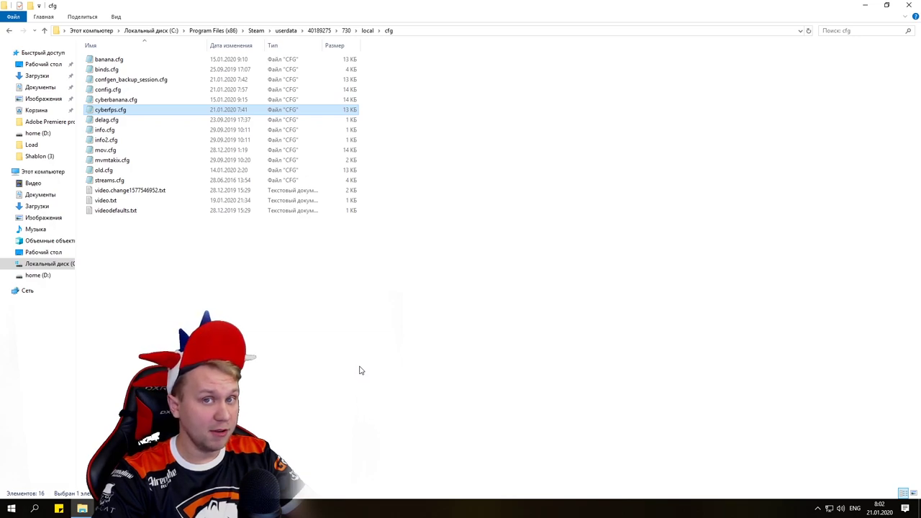
{"action": "left_click", "coordinate": [184, 246]}
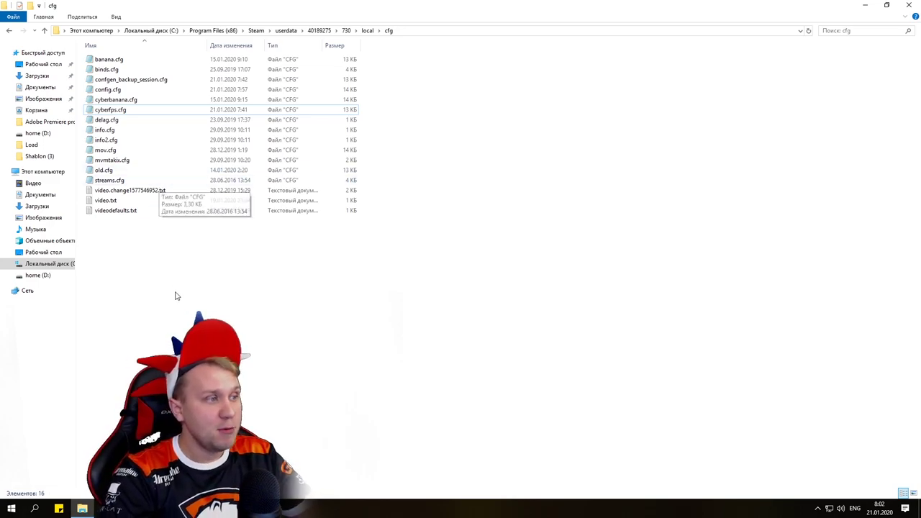
{"action": "left_click", "coordinate": [908, 6]}
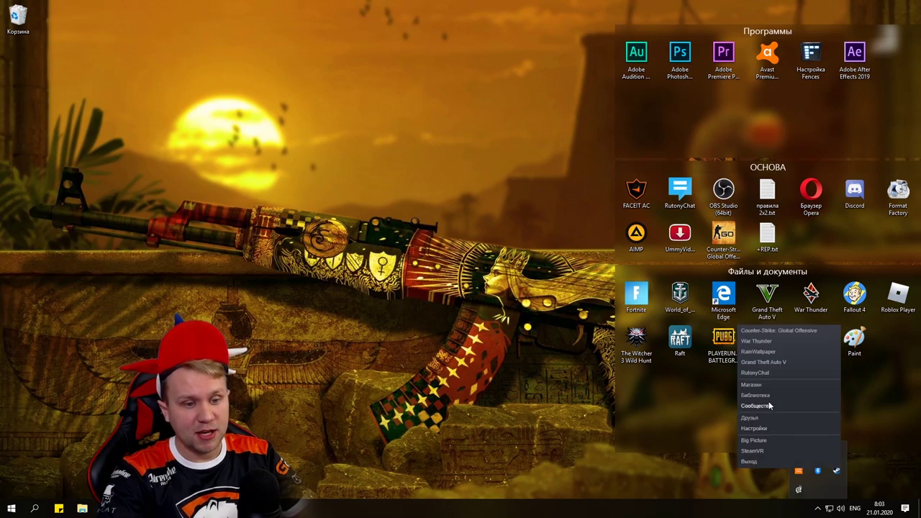
Replace Counter-Strike: Global Offensive's launch options in Steam with the copied parameters, including -high, -novid, -nojoy, -threads 6, +fps_max 999 and +mat_queue_mode 2.
{"action": "left_click", "coordinate": [768, 397]}
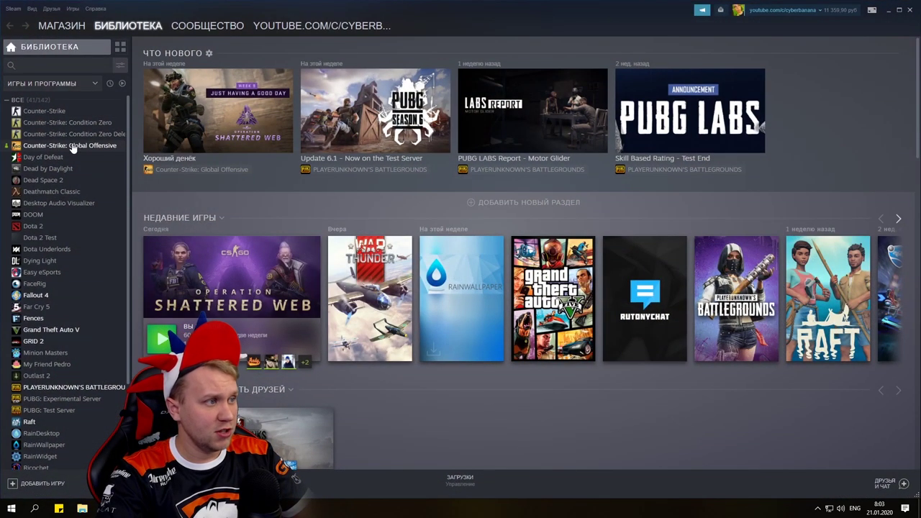
{"action": "right_click", "coordinate": [74, 146]}
{"action": "left_click", "coordinate": [105, 208]}
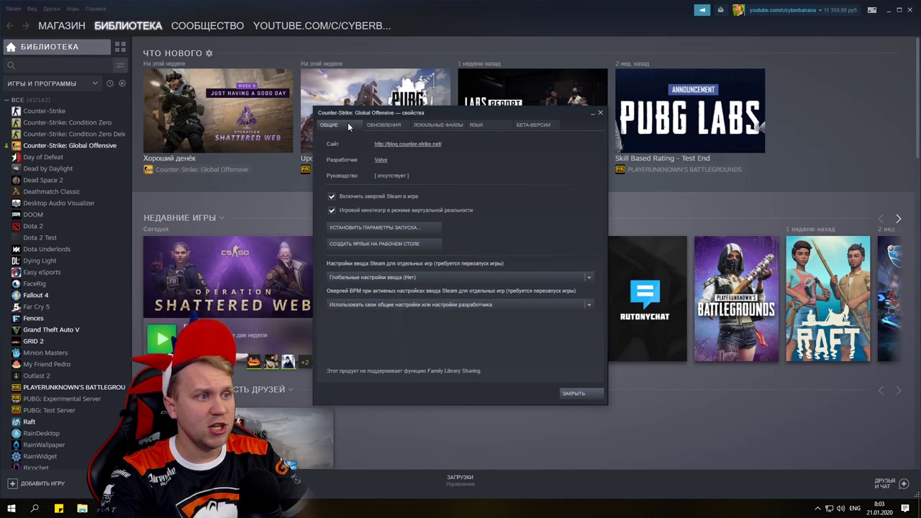
{"action": "left_click", "coordinate": [392, 228]}
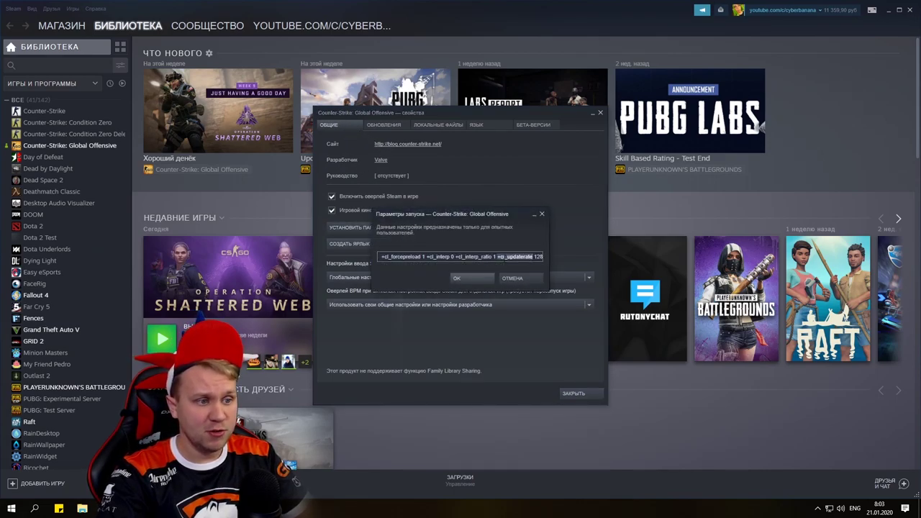
{"action": "key", "text": "ctrl+a"}
{"action": "key", "text": "ctrl+v"}
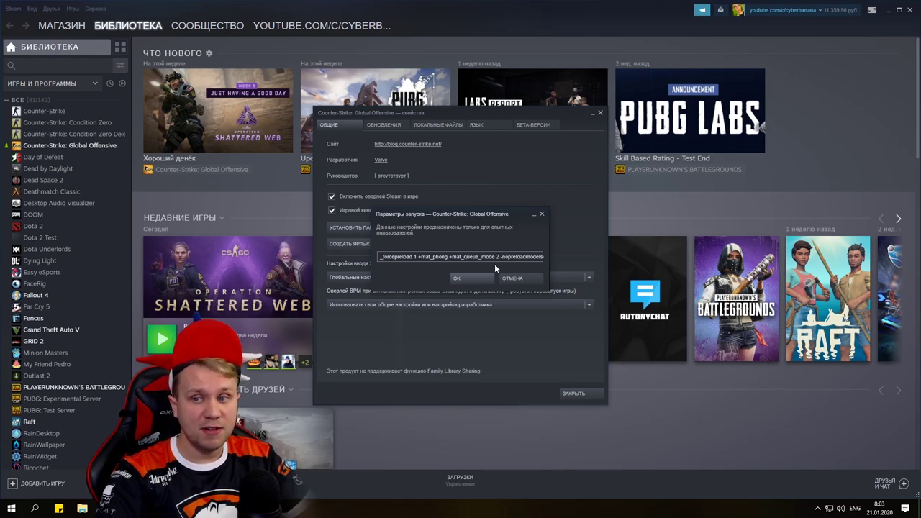
Review the pasted launch parameters, from -high and -novid through the thread count and frame-rate limits.
{"action": "left_click_drag", "start_coordinate": [491, 257], "coordinate": [466, 257]}
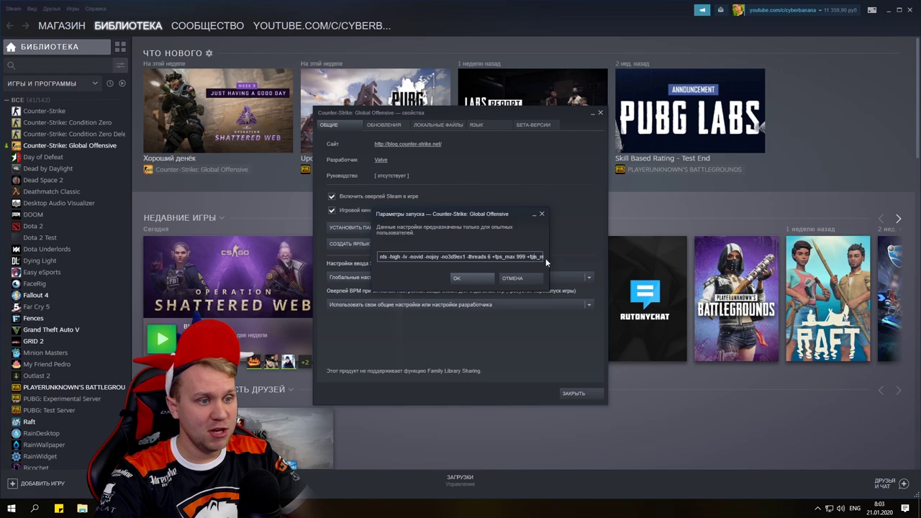
{"action": "key", "text": "Right"}
{"action": "key", "text": "Right"}
{"action": "key", "text": "Right"}
{"action": "key", "text": "Right"}
{"action": "key", "text": "Right"}
{"action": "key", "text": "Right"}
{"action": "key", "text": "Right"}
{"action": "key", "text": "Right"}
{"action": "key", "text": "Right"}
{"action": "key", "text": "Right"}
{"action": "key", "text": "Right"}
{"action": "key", "text": "Right"}
{"action": "key", "text": "Right"}
{"action": "key", "text": "Right"}
{"action": "key", "text": "Right"}
{"action": "key", "text": "Right"}
{"action": "key", "text": "Right"}
{"action": "key", "text": "Right"}
{"action": "key", "text": "Right"}
{"action": "key", "text": "Right"}
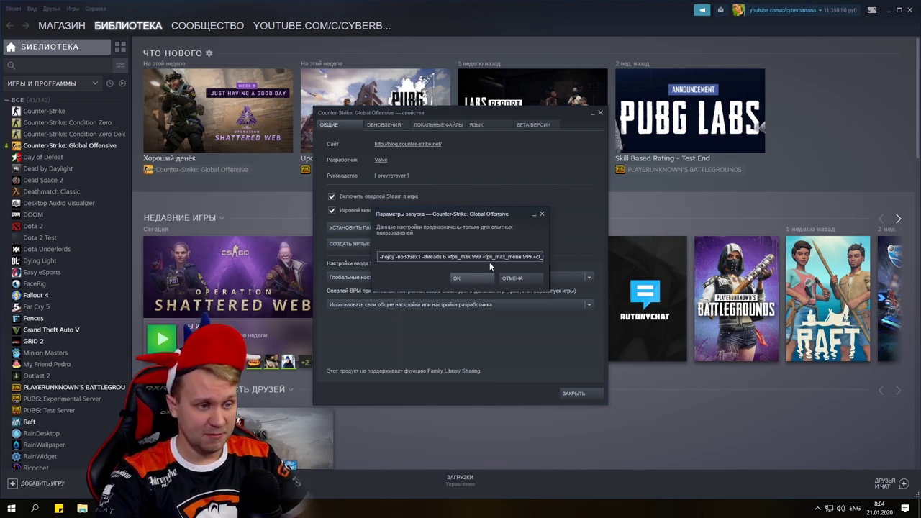
Save the launch options and close the game's properties and the Steam window.
{"action": "left_click", "coordinate": [471, 278]}
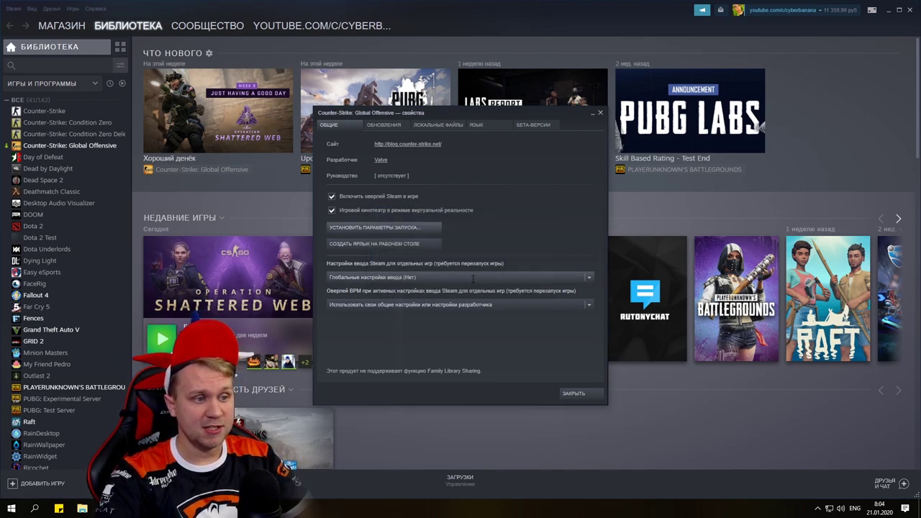
{"action": "left_click", "coordinate": [584, 393]}
{"action": "left_click", "coordinate": [908, 11]}
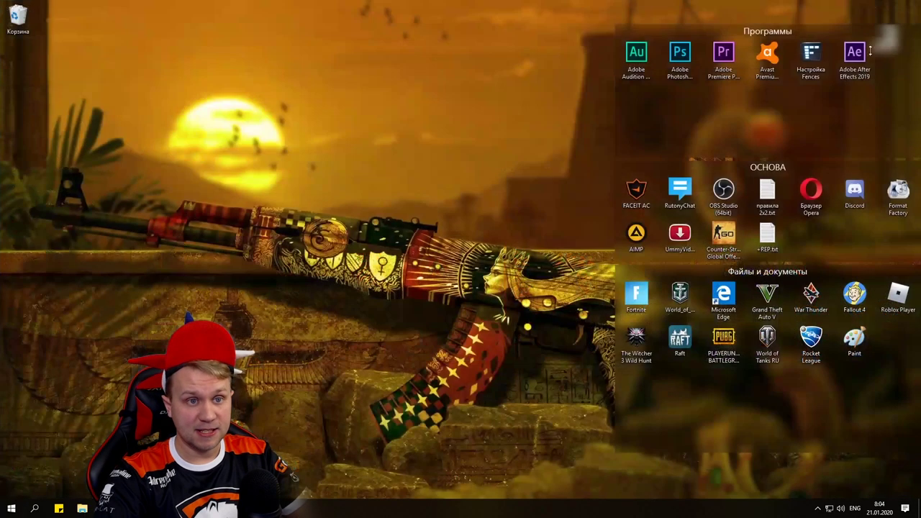
Launch Counter-Strike: Global Offensive, run exec cyberfps in the developer console and close the console.
{"action": "double_click", "coordinate": [722, 238]}
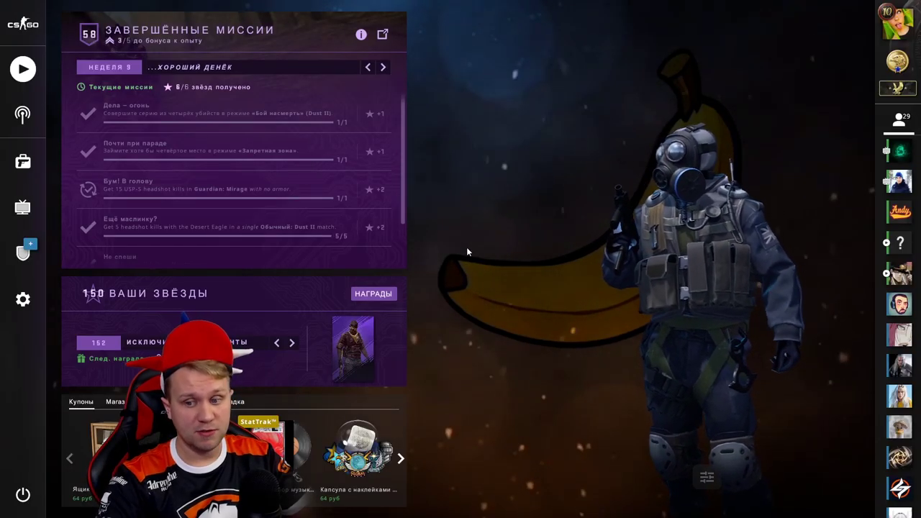
{"action": "key", "text": "grave"}
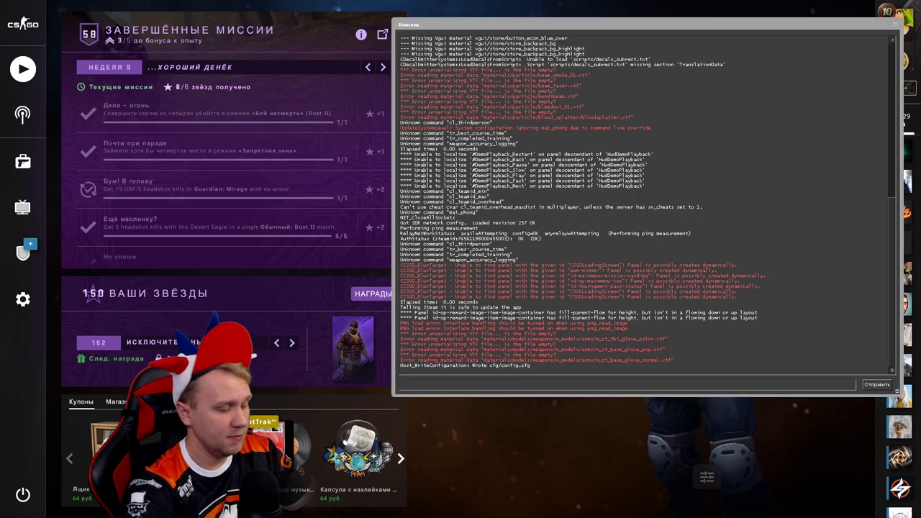
{"action": "type", "text": "exec "}
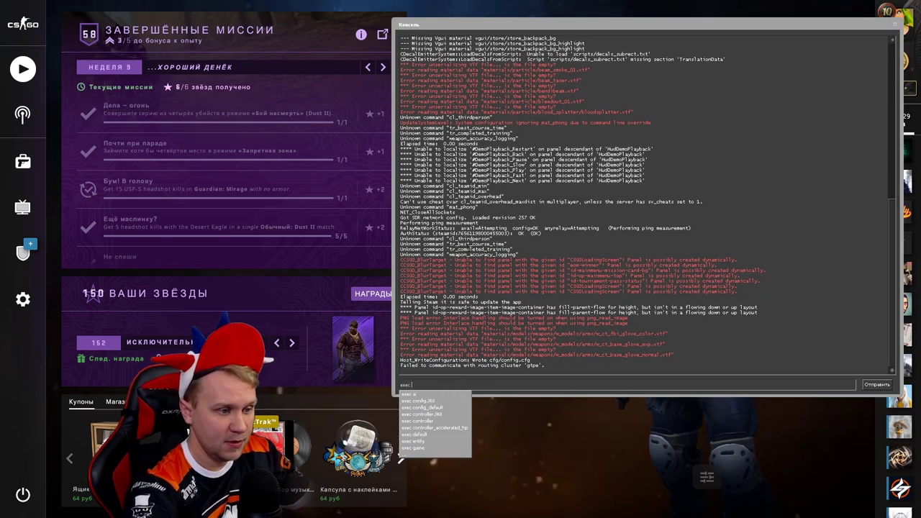
{"action": "type", "text": "cyber"}
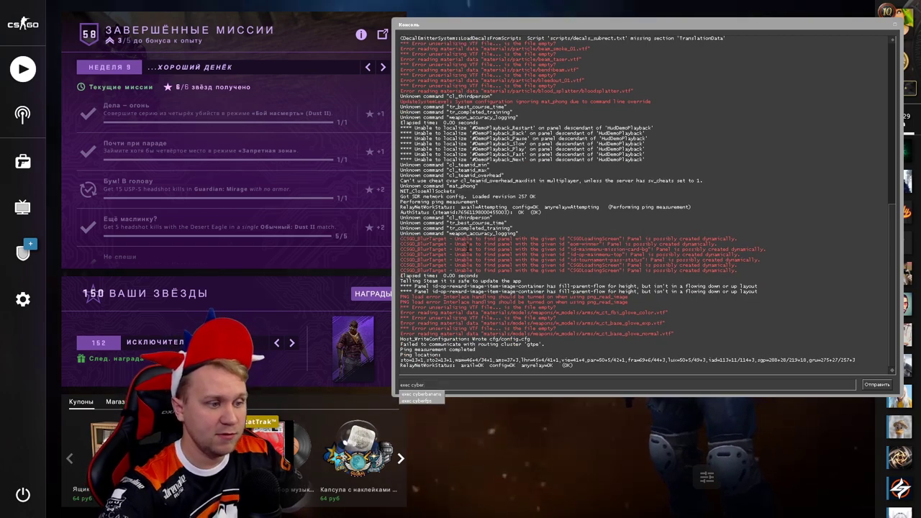
{"action": "key", "text": "Tab"}
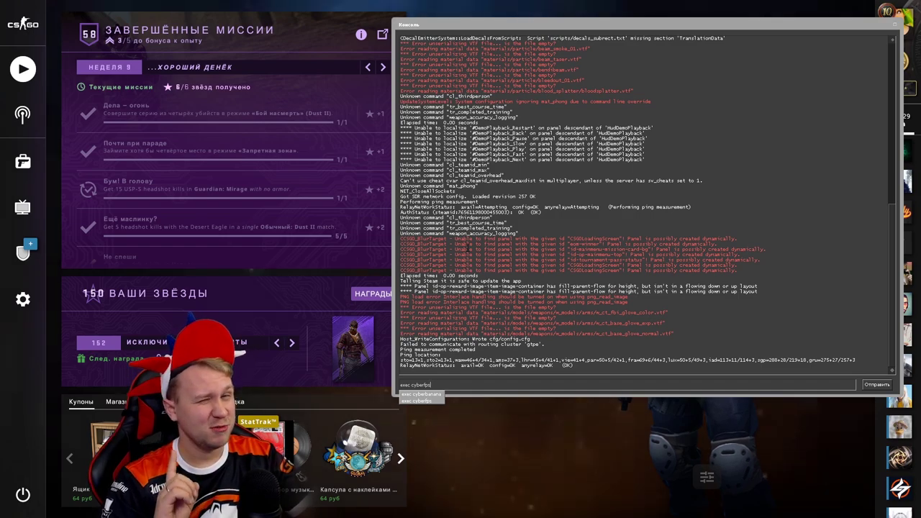
{"action": "key", "text": "Return"}
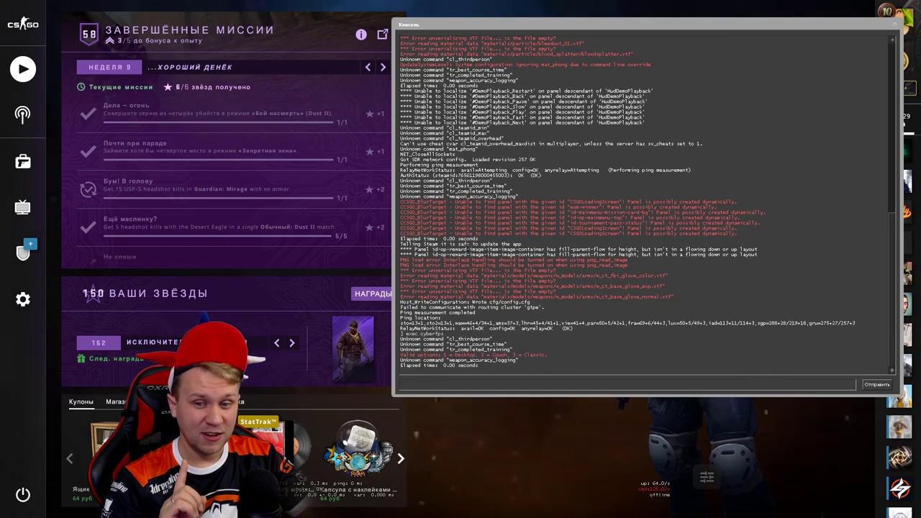
{"action": "key", "text": "grave"}
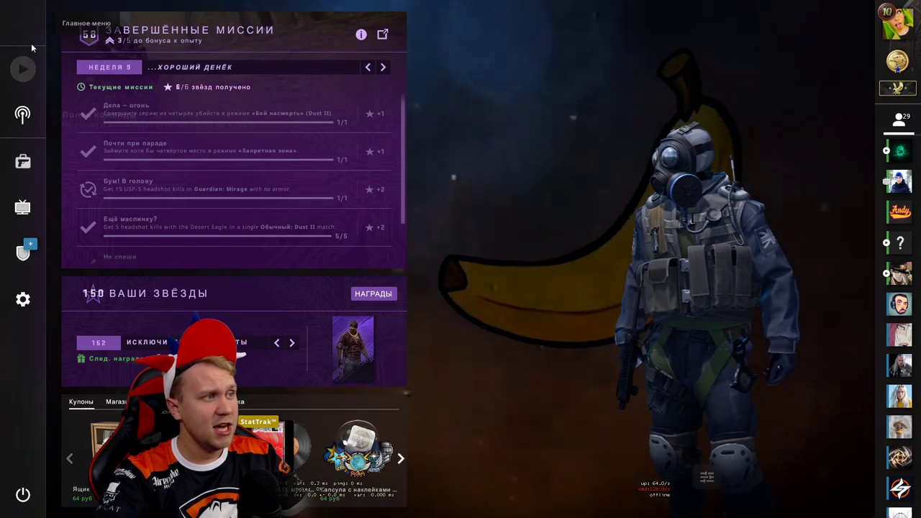
Set up a practice match with bots on the Dust II map and start it.
{"action": "left_click", "coordinate": [22, 63]}
{"action": "left_click", "coordinate": [165, 72]}
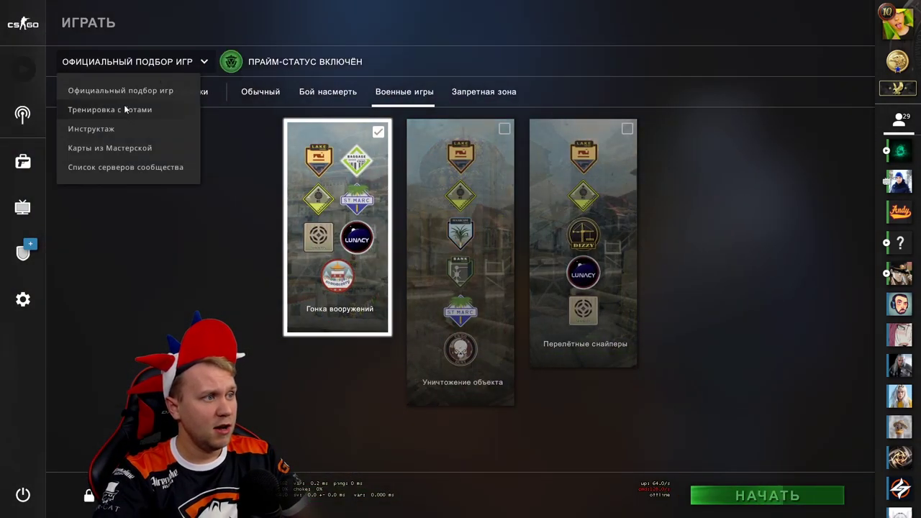
{"action": "left_click", "coordinate": [151, 67]}
{"action": "left_click", "coordinate": [104, 91]}
{"action": "left_click", "coordinate": [188, 62]}
{"action": "left_click", "coordinate": [113, 110]}
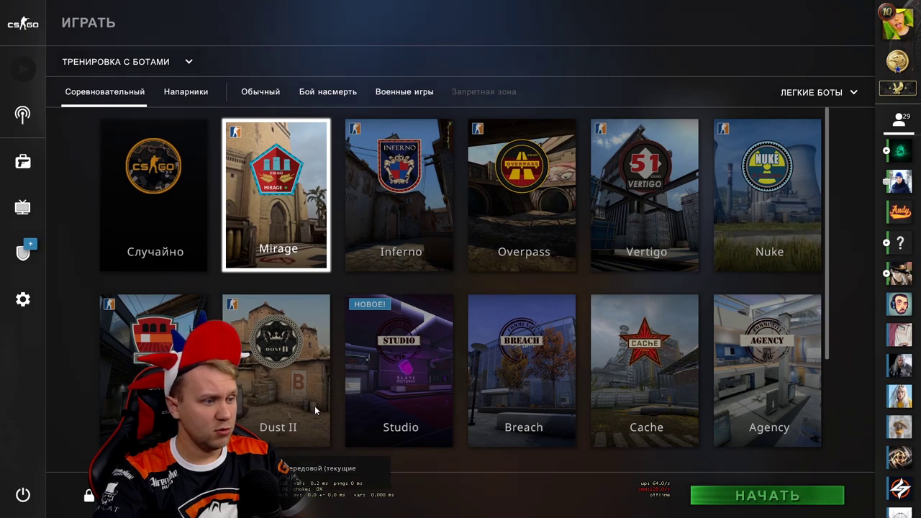
{"action": "left_click", "coordinate": [276, 370]}
{"action": "left_click", "coordinate": [791, 501]}
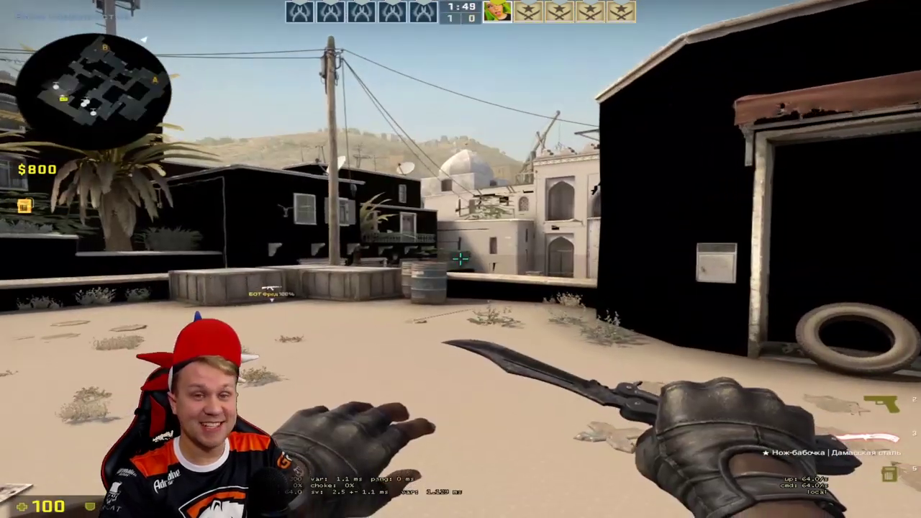
Walk forward from the spawn area through Dust II to examine how the map's buildings and textures render.
{"action": "key", "text": "w"}
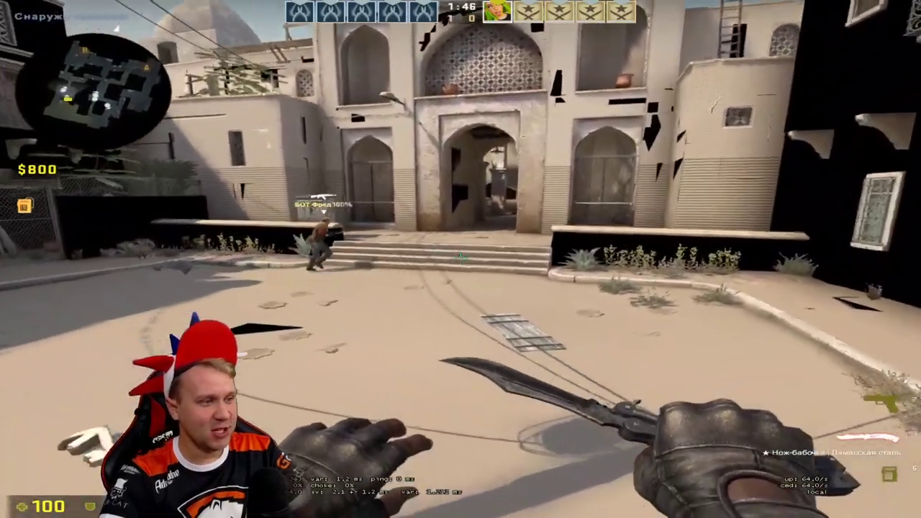
{"action": "key", "text": "w"}
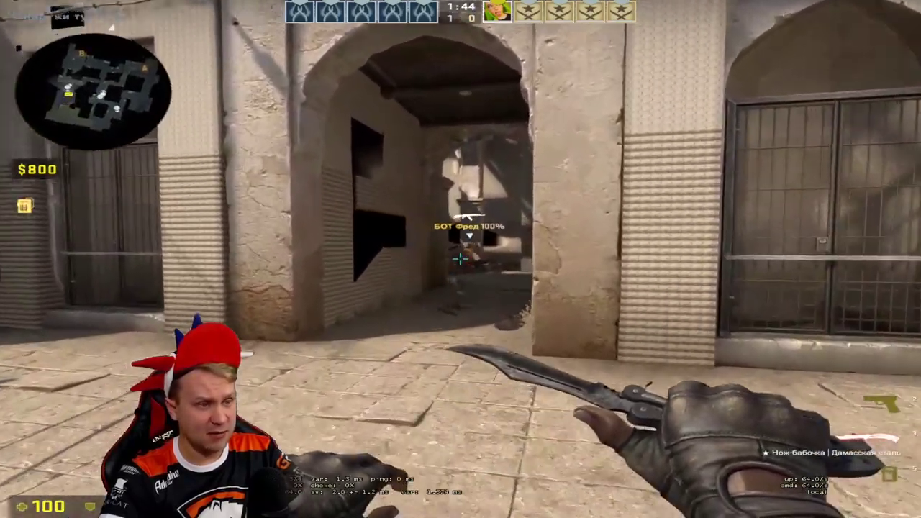